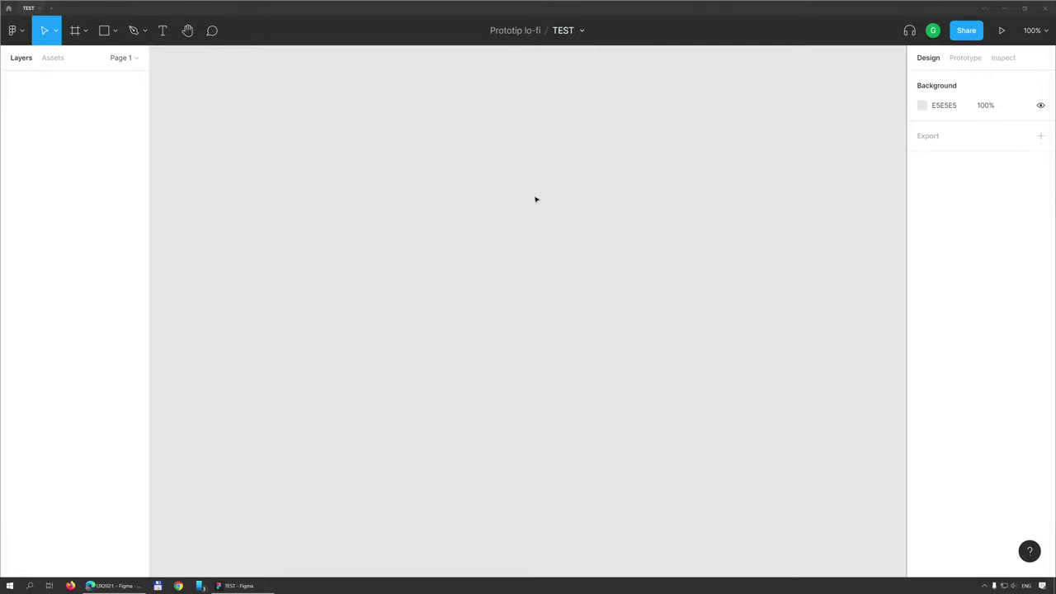
- Draw Frame 1 at 424×562 with a 225×98 rectangle near the top and a 178×193 rectangle below it
click(75, 32)
drag(368, 89, 631, 438)
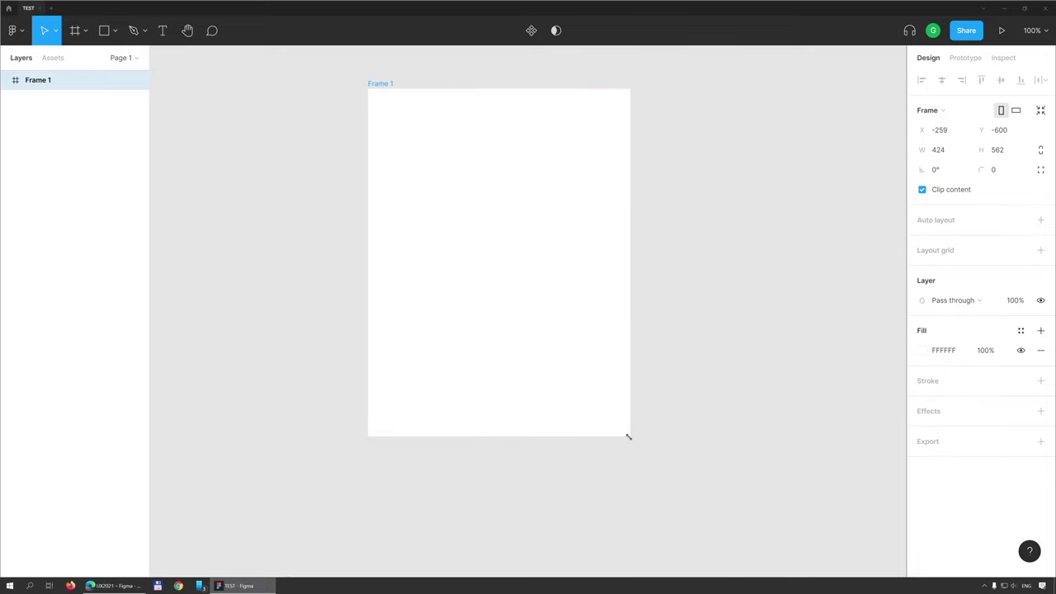
click(103, 32)
drag(427, 129, 566, 189)
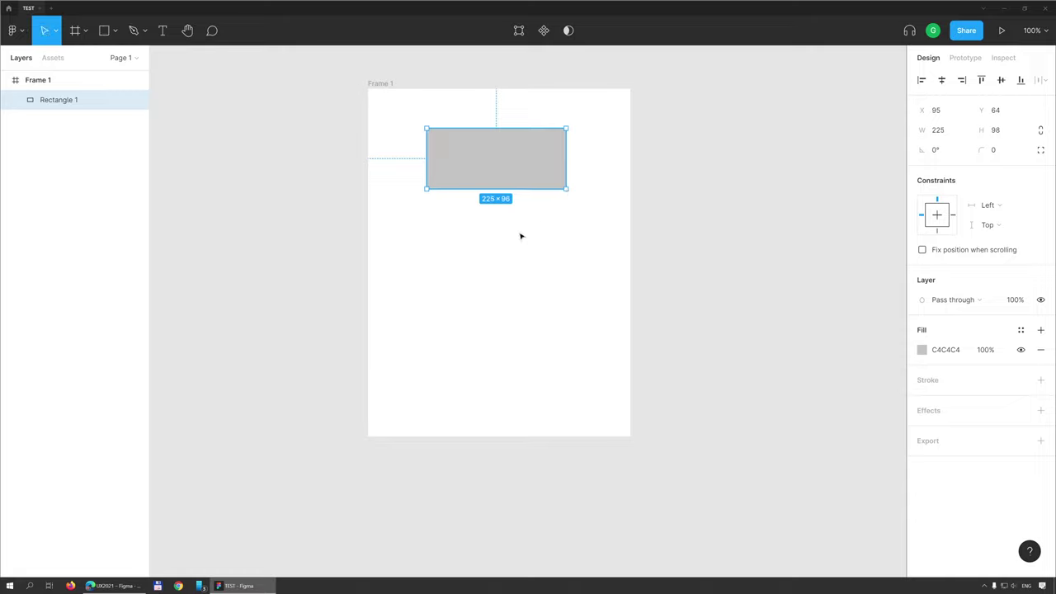
click(467, 264)
click(103, 30)
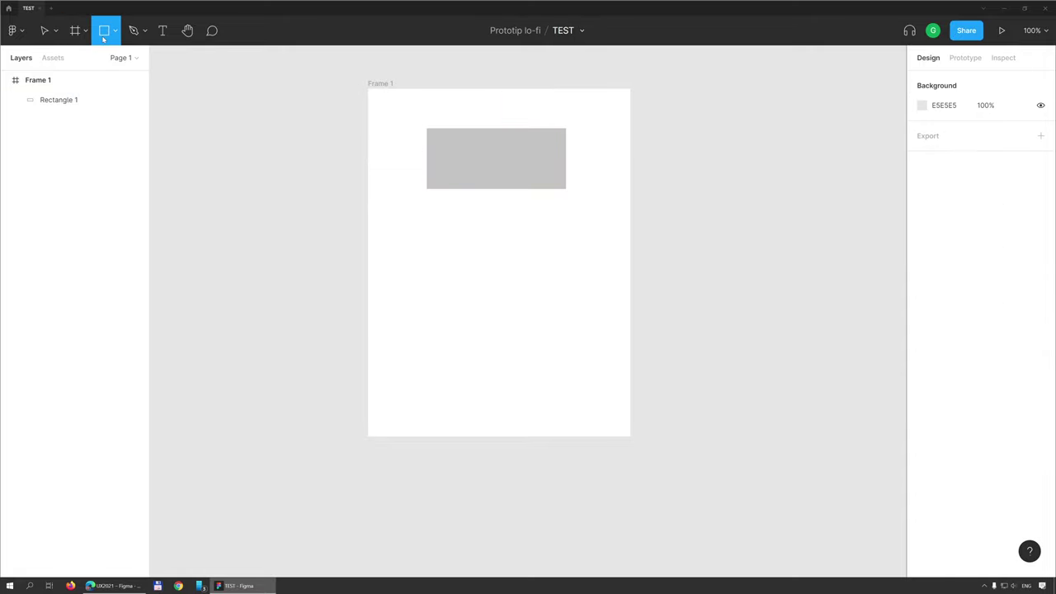
drag(455, 263, 566, 381)
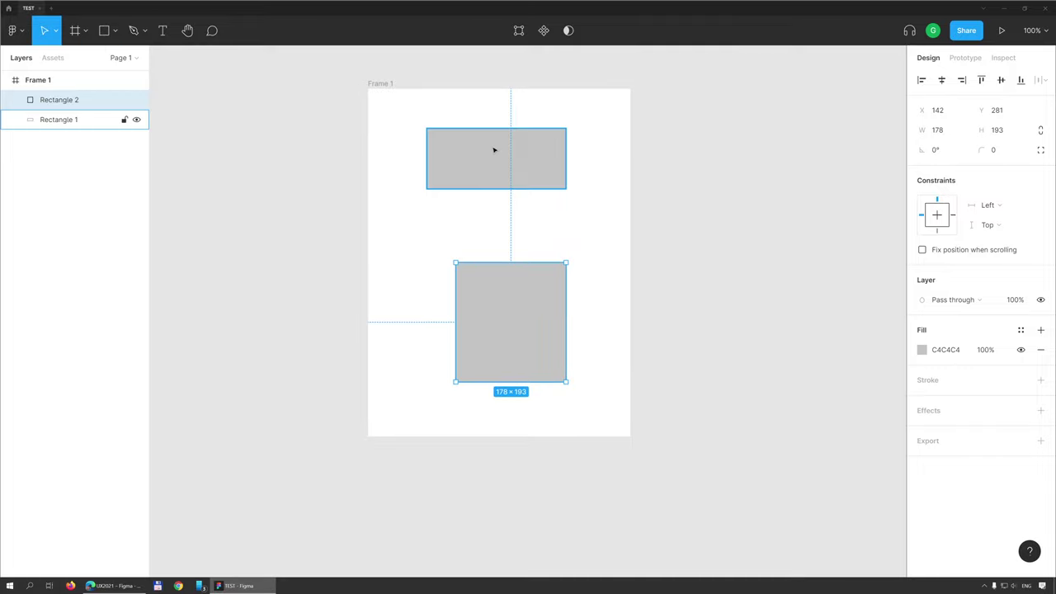
- Move the wide gray rectangle down-right and the lower rectangle up to X 142, Y 238
click(544, 112)
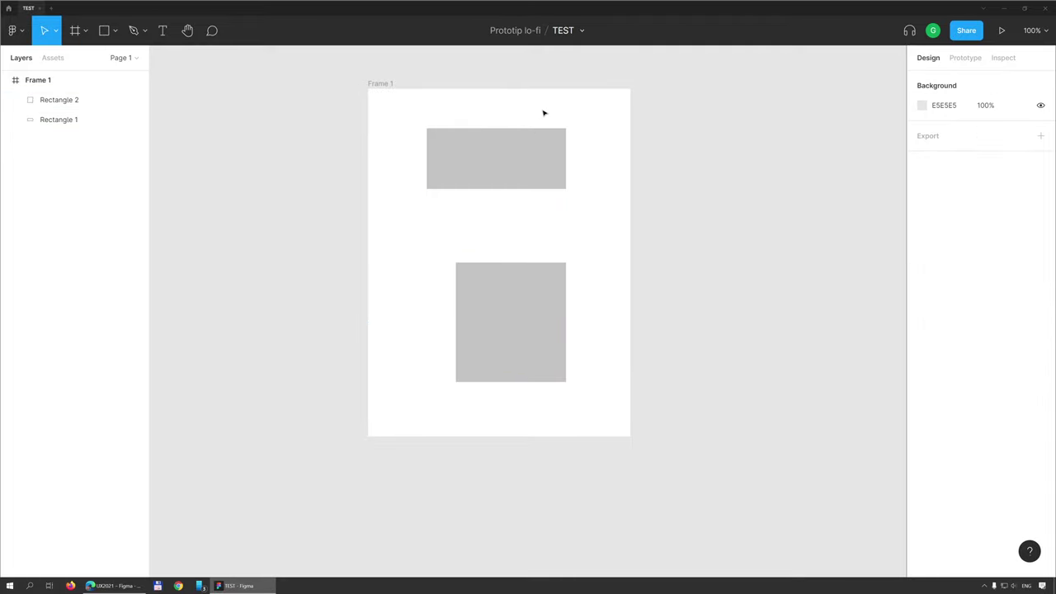
scroll(561, 137, up, 1)
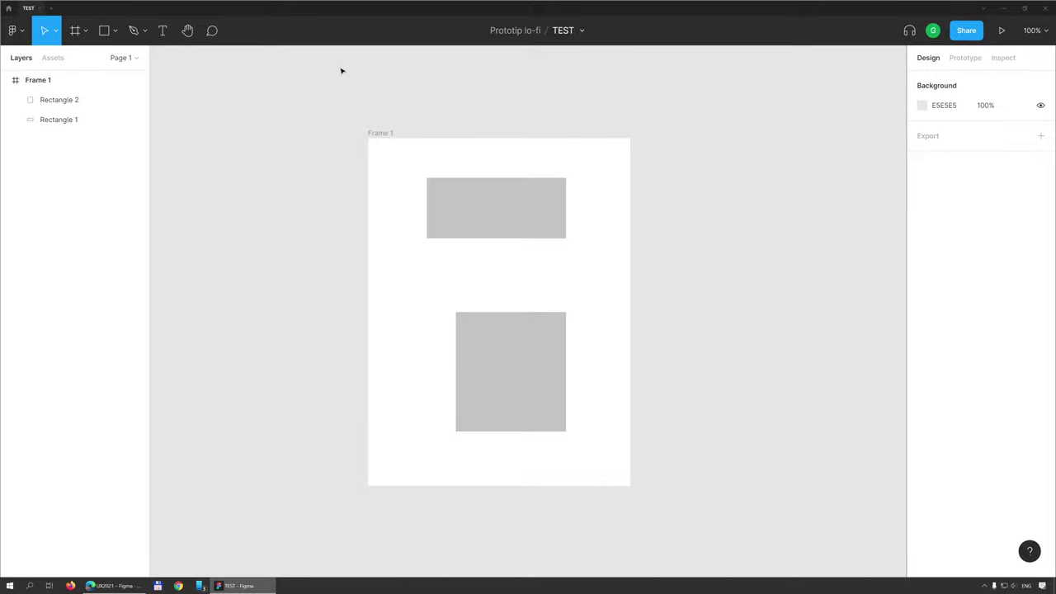
click(469, 217)
drag(498, 221, 511, 238)
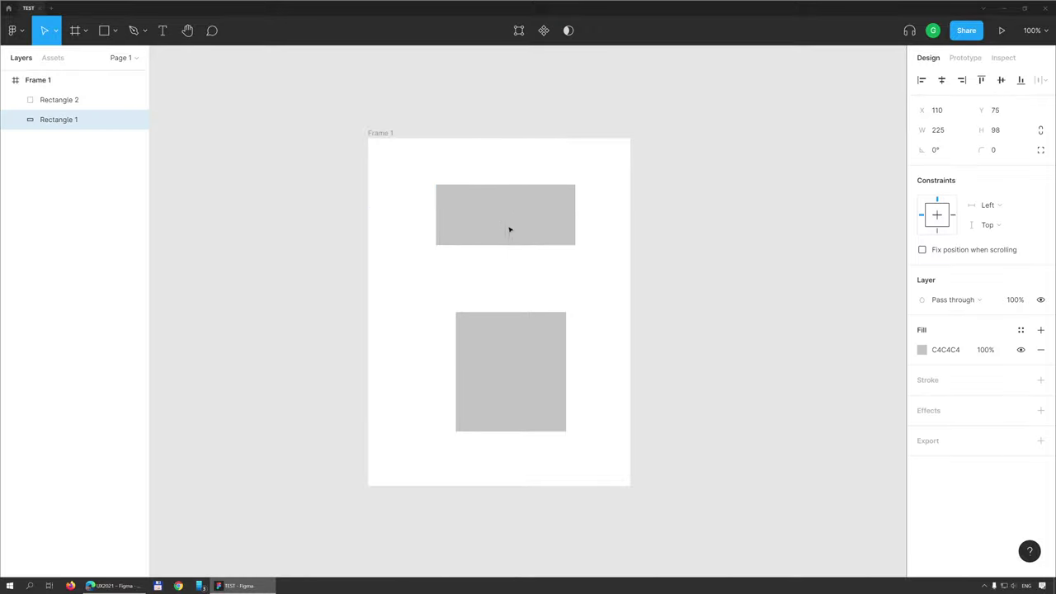
drag(513, 351, 513, 325)
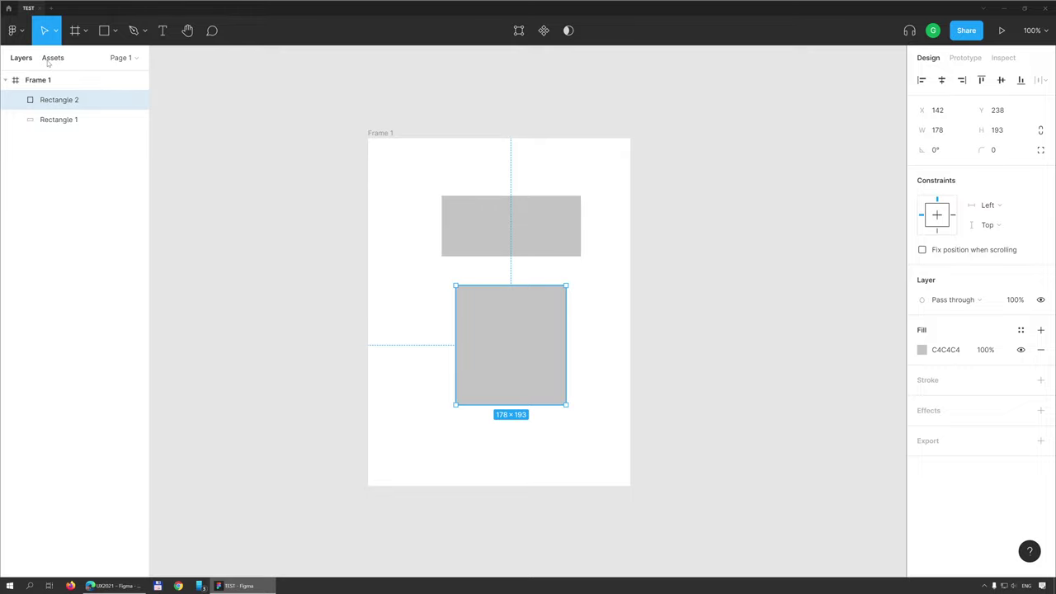
- Nudge Rectangle 2 left to X 130, Y 239 within Frame 1
click(49, 59)
mouse_move(59, 100)
mouse_move(513, 348)
mouse_down()
mouse_move(513, 318)
mouse_move(504, 357)
mouse_up()
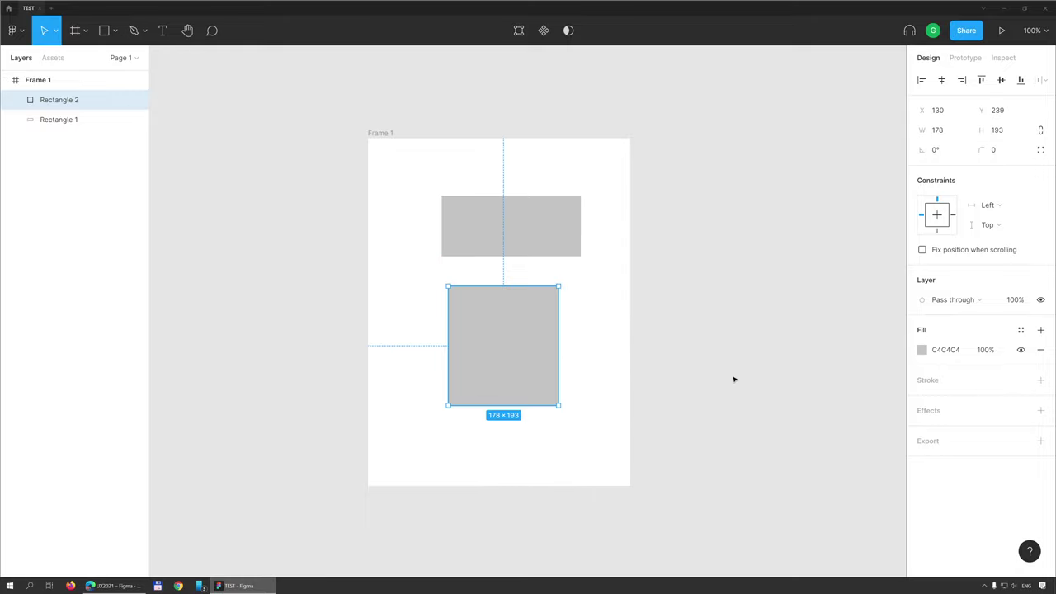
- Give the lower rectangle a red EA1616 fill
click(921, 350)
click(861, 321)
drag(861, 320, 893, 279)
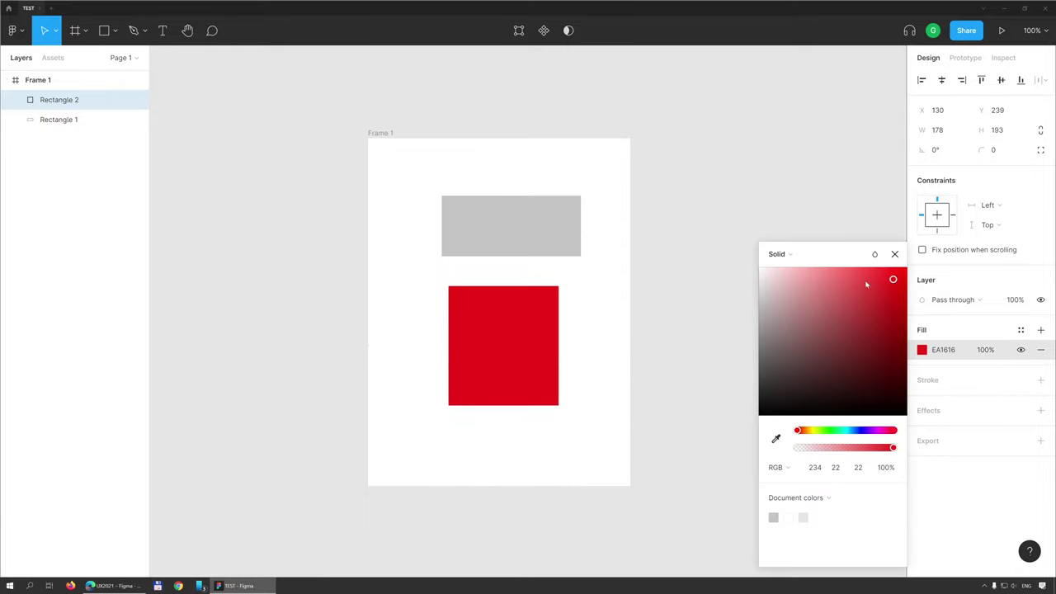
- Move the red square up so it overlaps the lower part of the gray rectangle
mouse_move(503, 340)
mouse_down()
mouse_move(516, 288)
mouse_move(419, 230)
mouse_move(474, 281)
mouse_up()
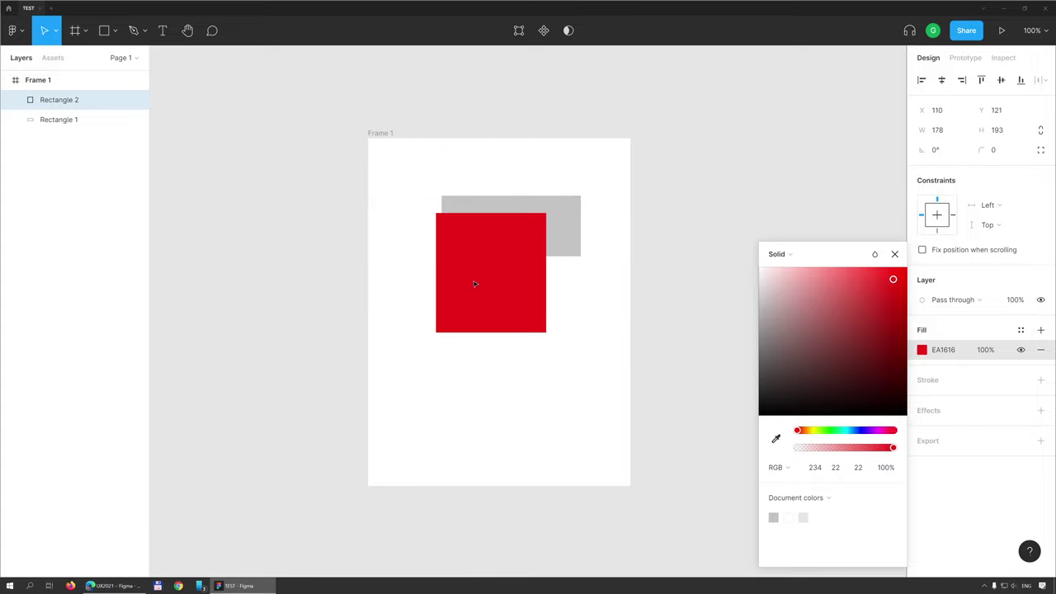
click(500, 391)
click(463, 255)
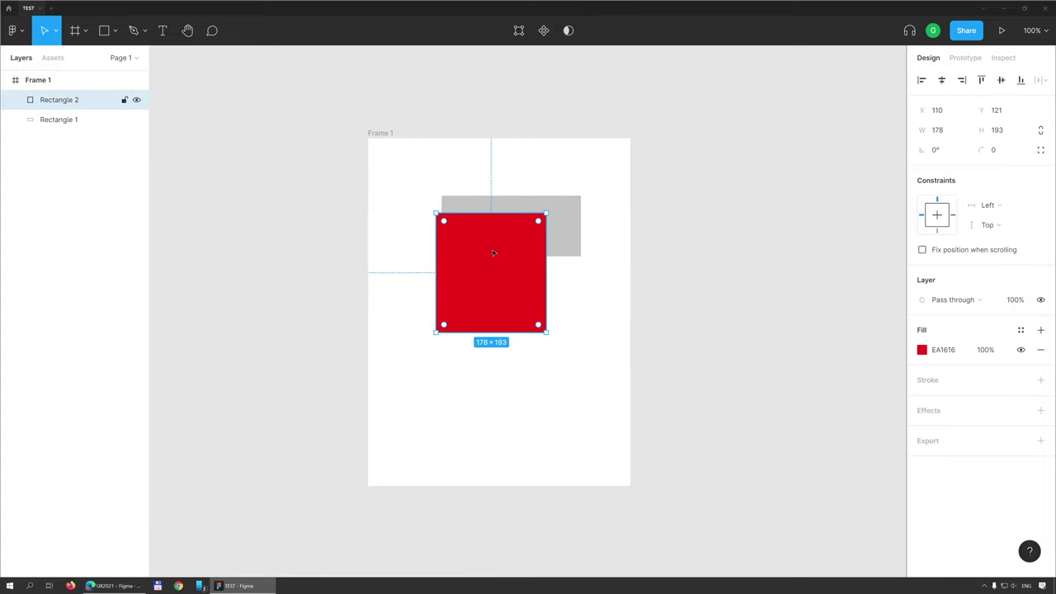
mouse_move(406, 253)
mouse_down()
mouse_move(548, 260)
mouse_move(518, 281)
mouse_up()
- Layer Rectangle 1 above Rectangle 2 and shift it up-left to X 81, Y 69
click(60, 120)
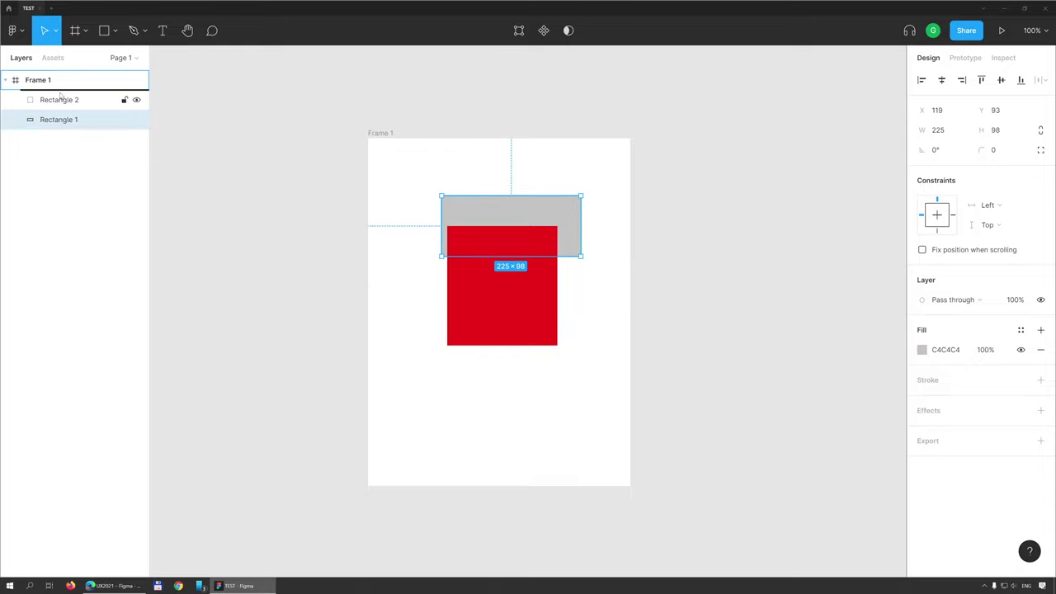
drag(59, 120, 63, 99)
mouse_move(472, 212)
mouse_down()
mouse_move(506, 222)
mouse_move(519, 266)
mouse_move(462, 247)
mouse_move(477, 217)
mouse_up()
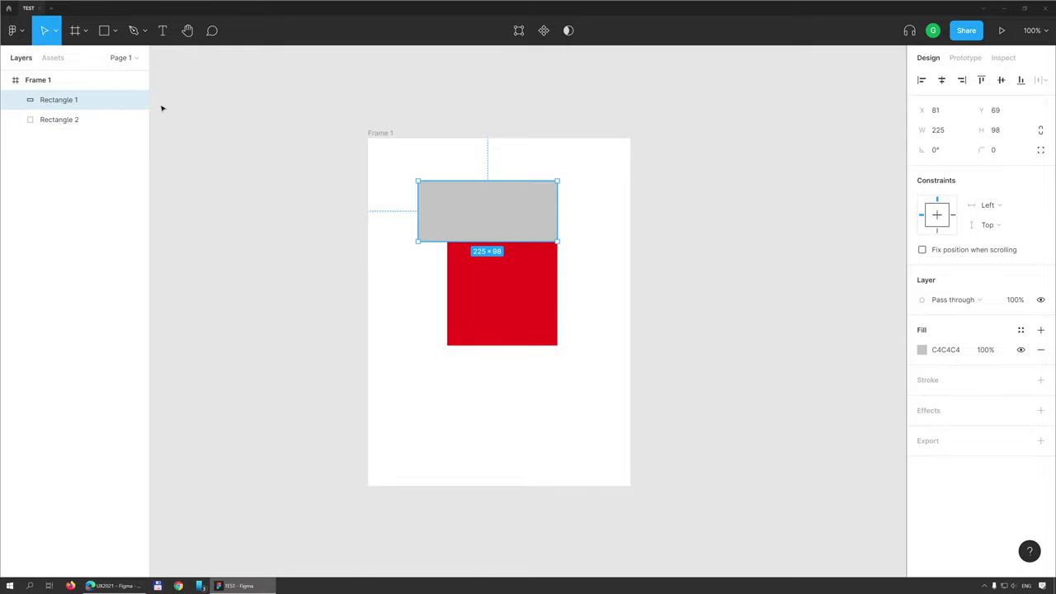
click(136, 99)
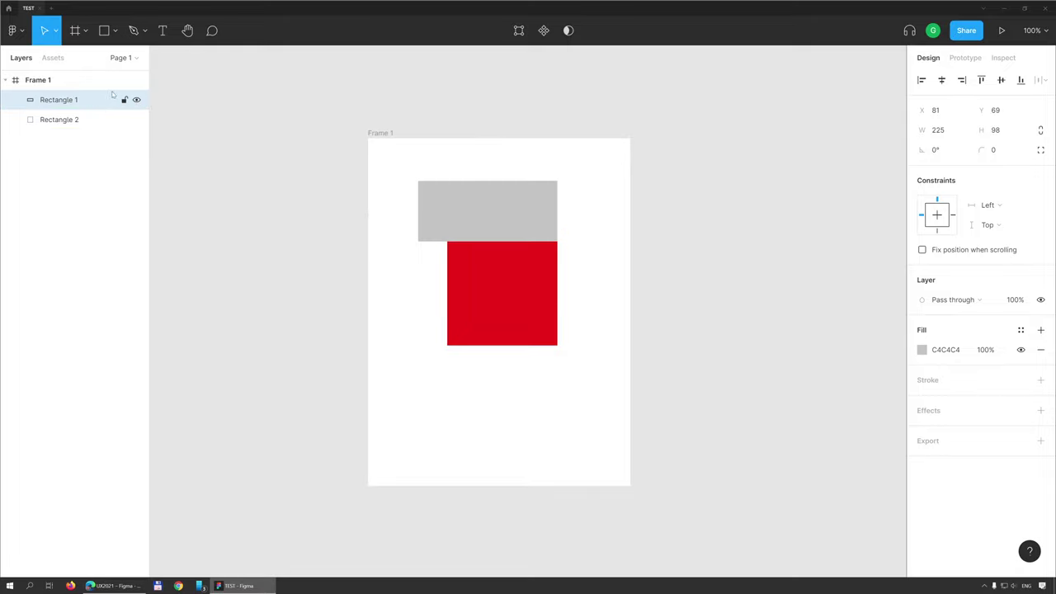
click(123, 106)
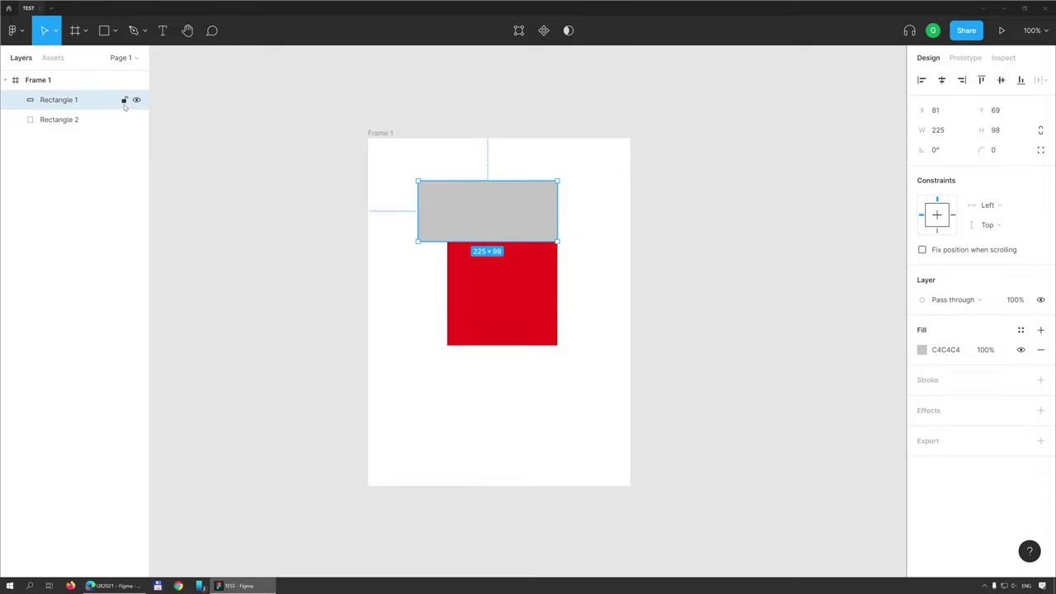
click(124, 100)
click(456, 175)
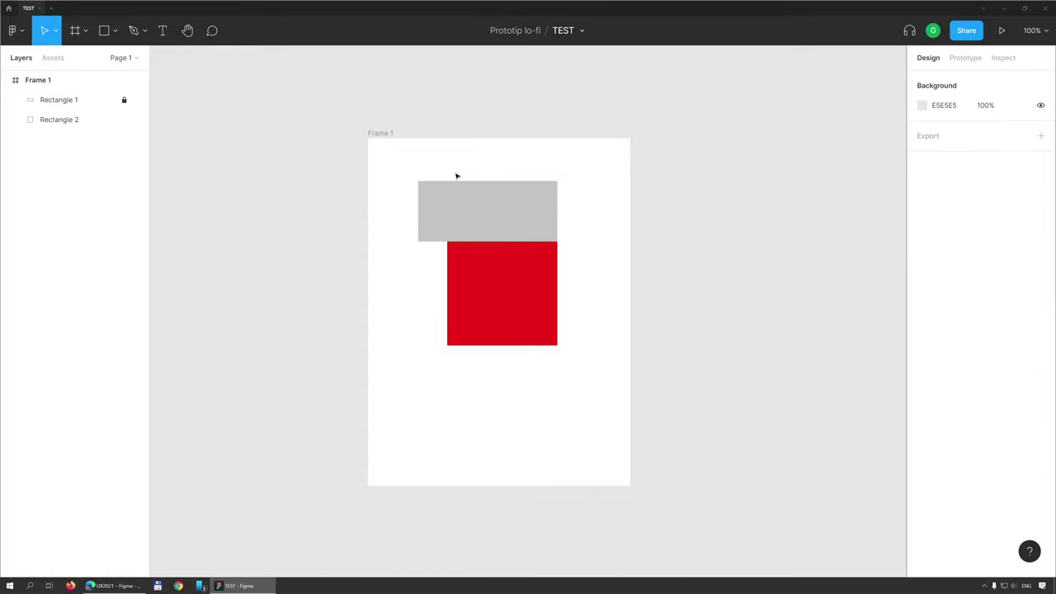
drag(487, 233, 429, 180)
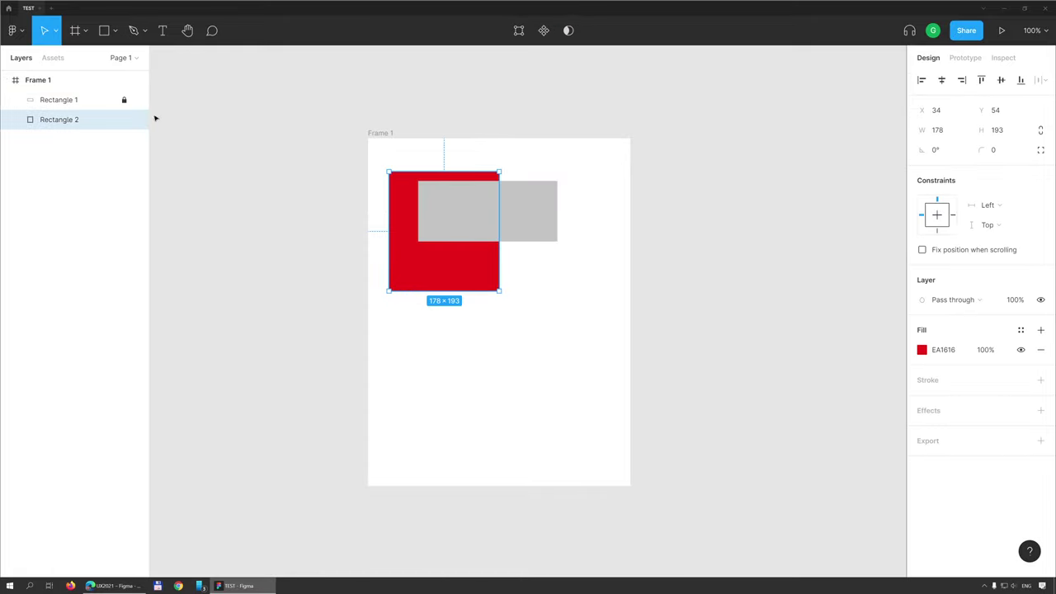
key(ctrl+z)
click(124, 99)
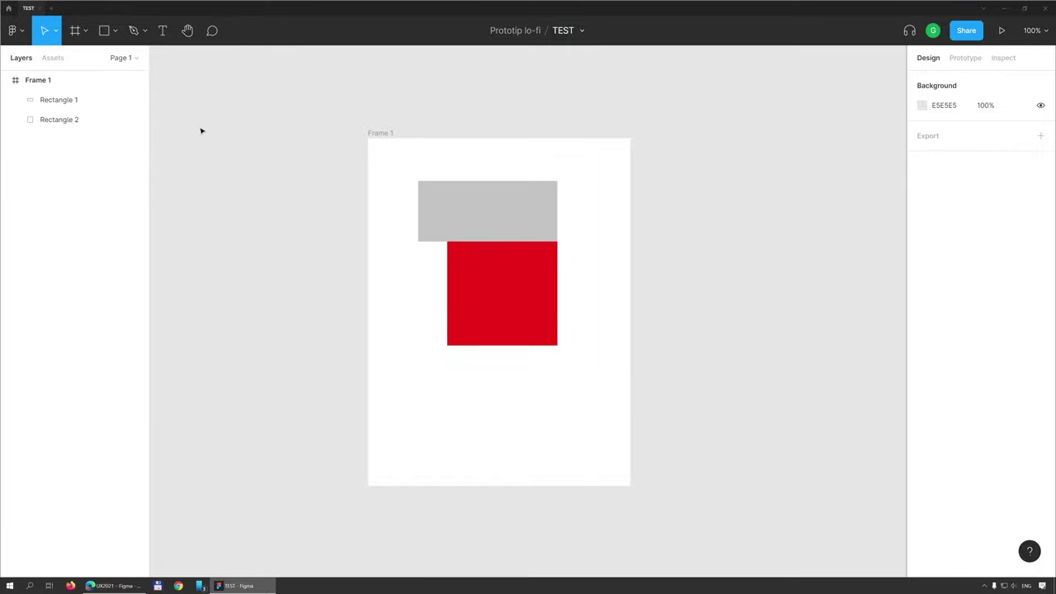
- Look at the Assets panel, then return to Layers and expand the Pages list
click(54, 58)
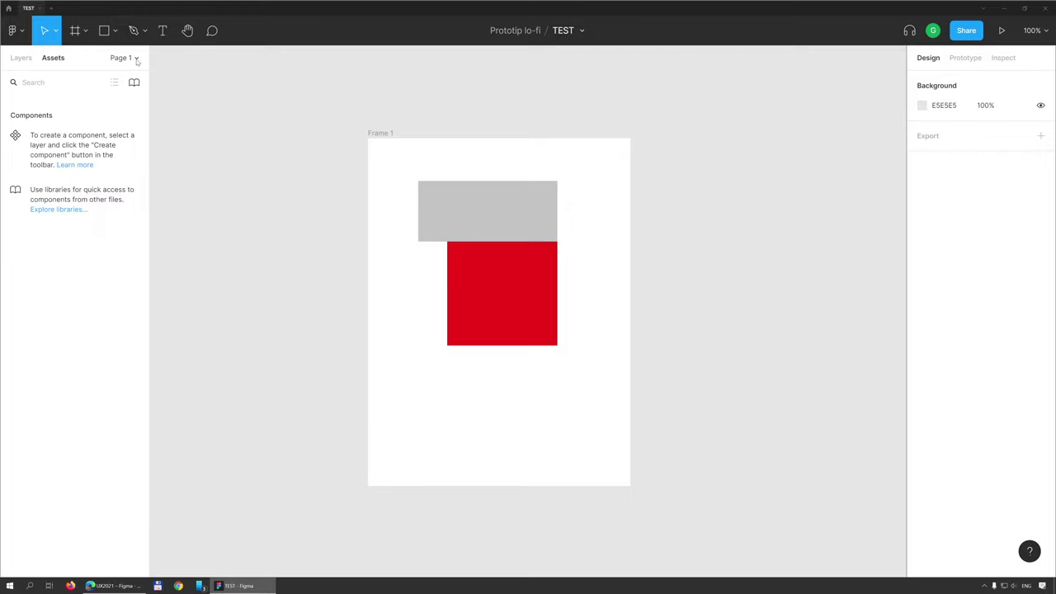
click(137, 59)
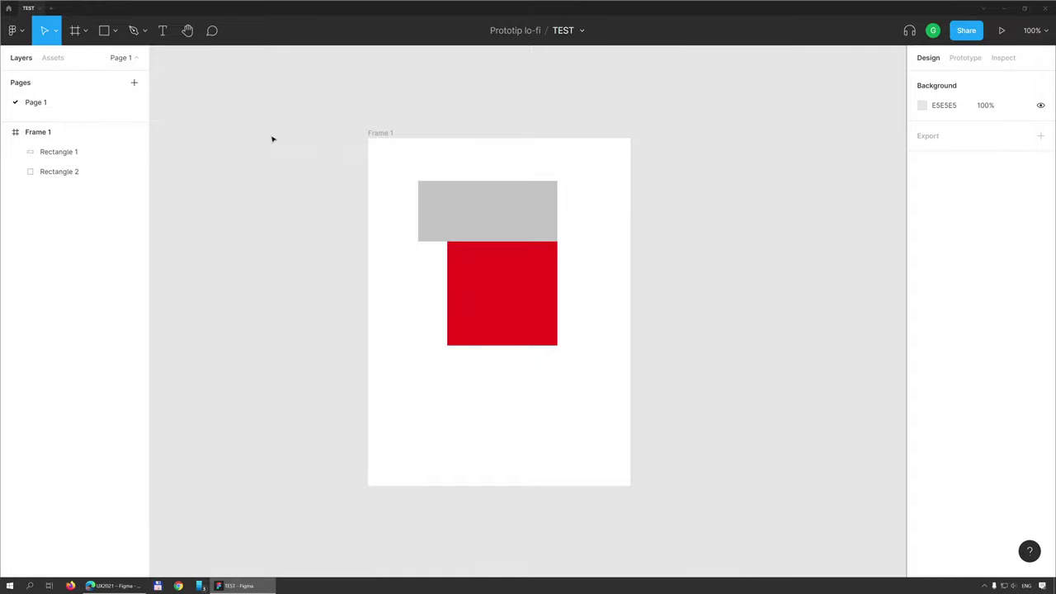
- Add an empty Page 2, check it, and end back on Page 1 with Frame 1
click(134, 82)
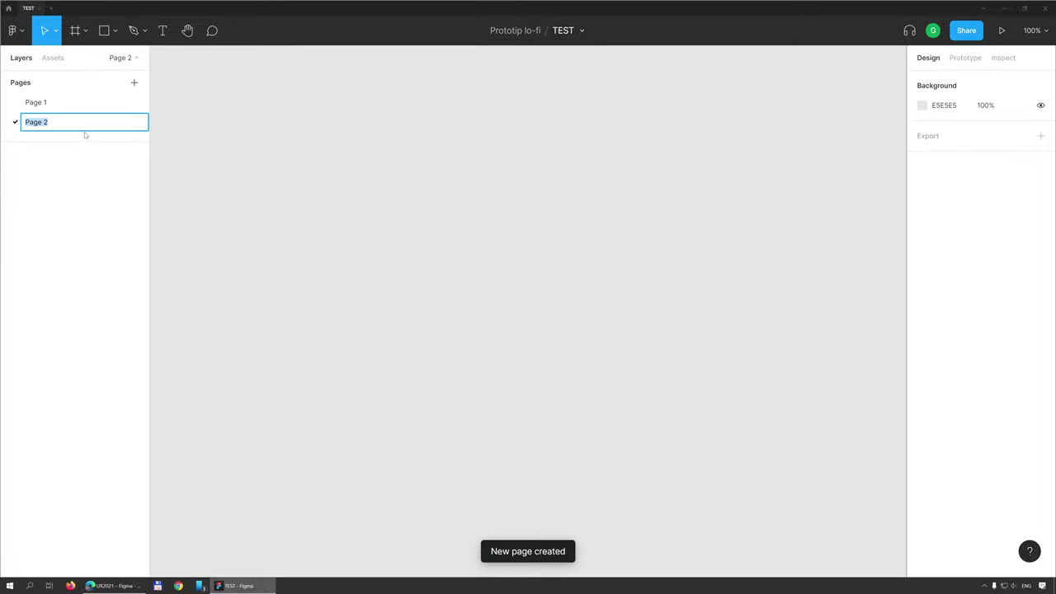
click(48, 102)
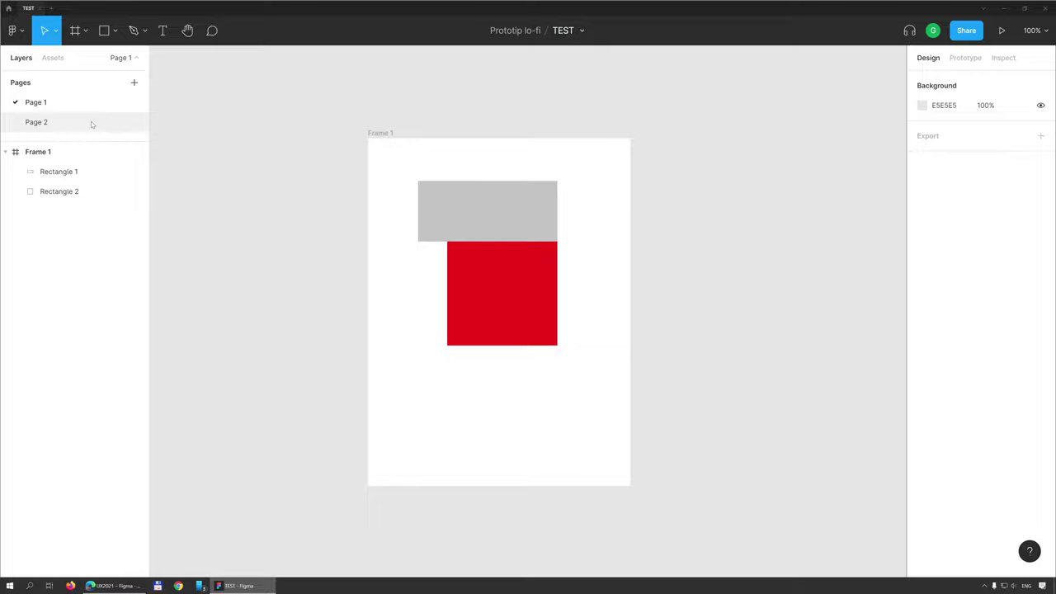
click(91, 122)
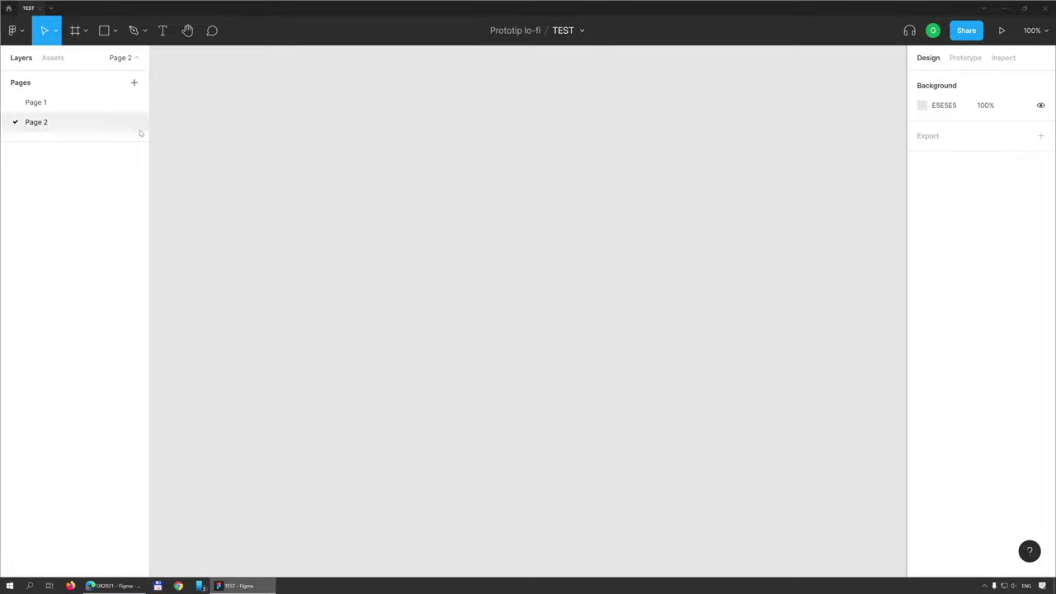
click(57, 103)
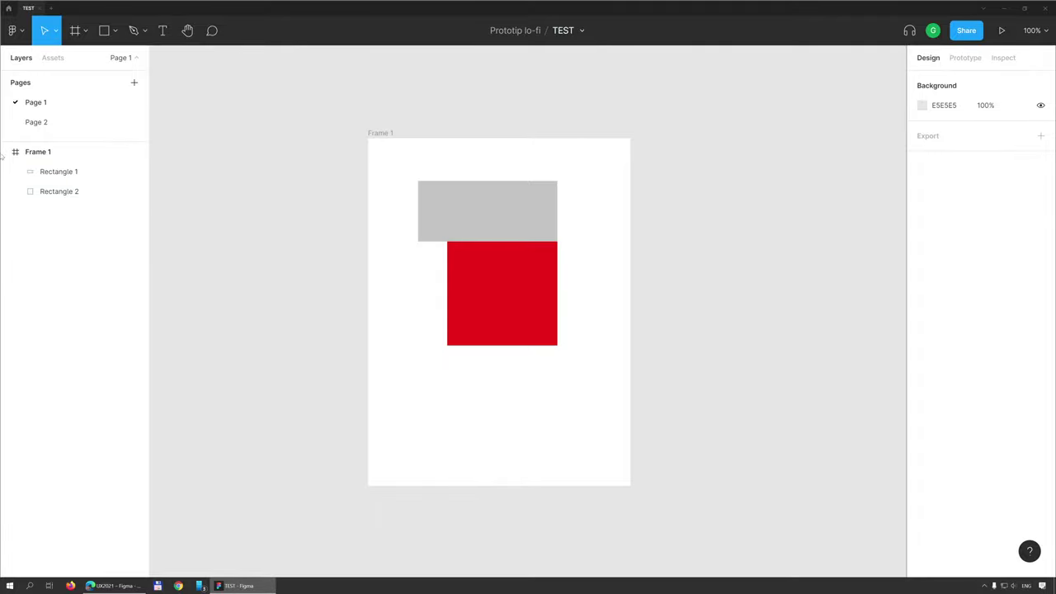
- Compare the red square's properties with the gray rectangle's 225×98, C4C4C4 fill, ending on the gray rectangle
click(472, 215)
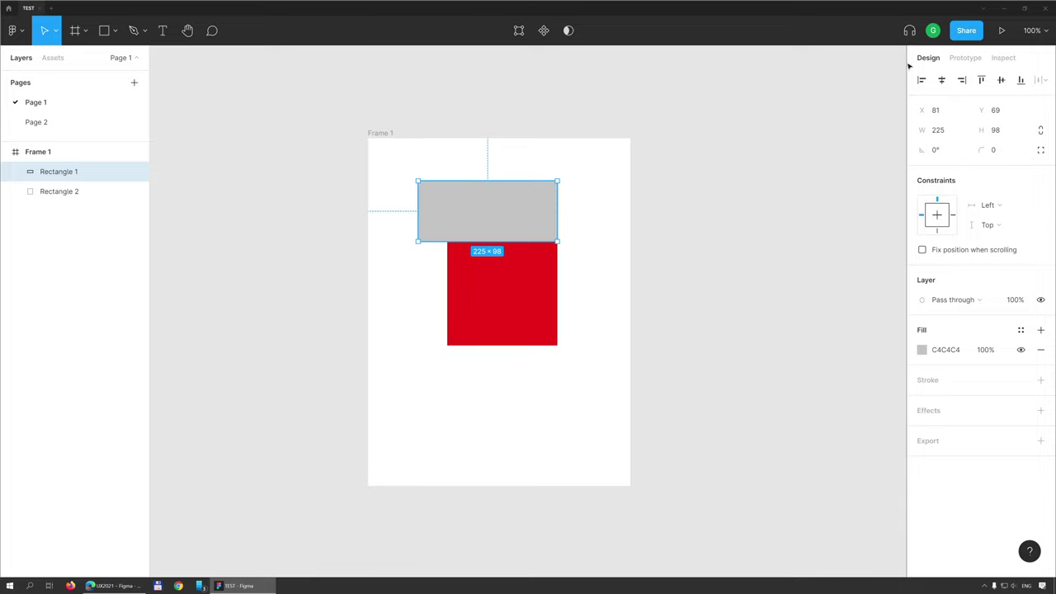
click(500, 278)
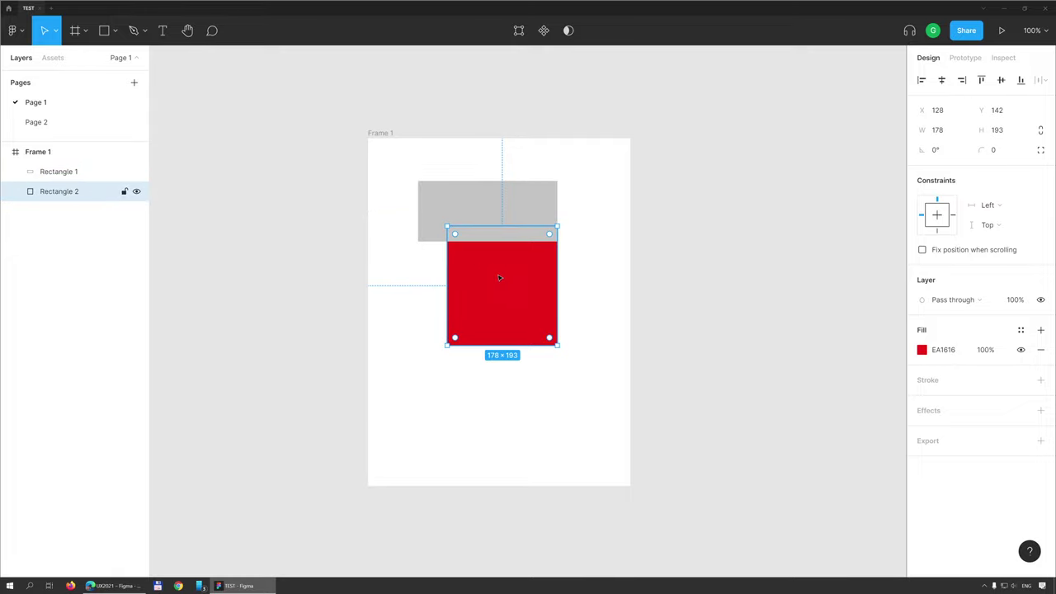
click(523, 206)
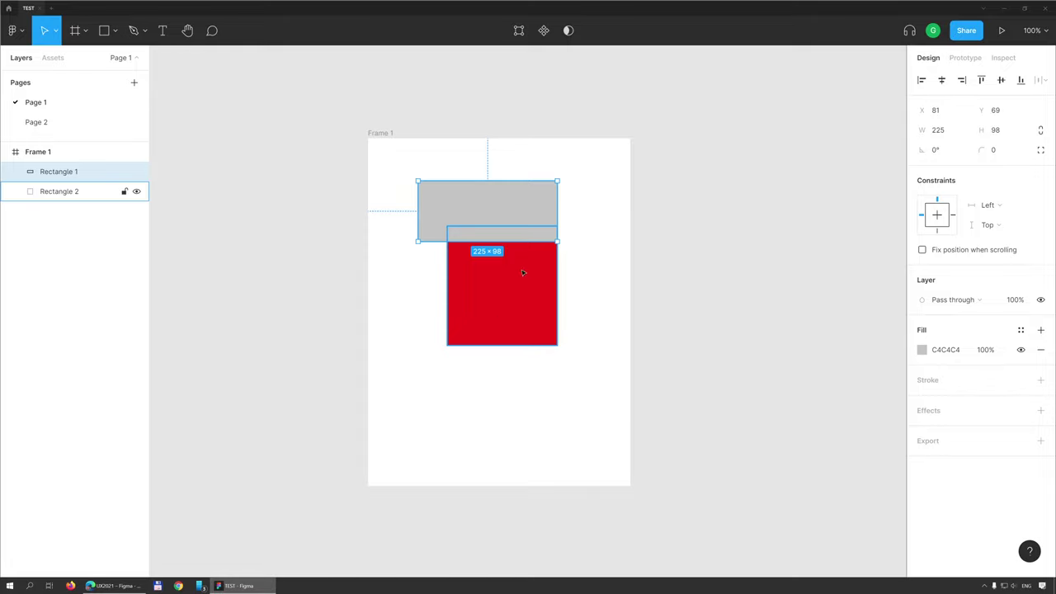
- In prototype mode, nudge the gray rectangle up and draw an empty Frame 2 beside Frame 1
click(965, 58)
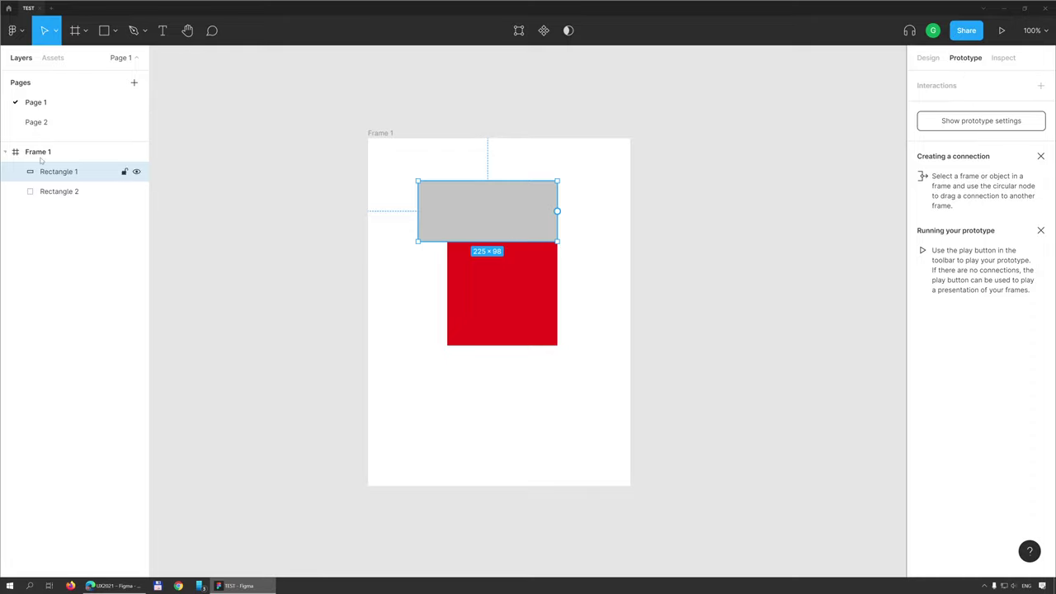
mouse_move(493, 206)
mouse_down()
mouse_move(485, 175)
mouse_move(498, 176)
mouse_up()
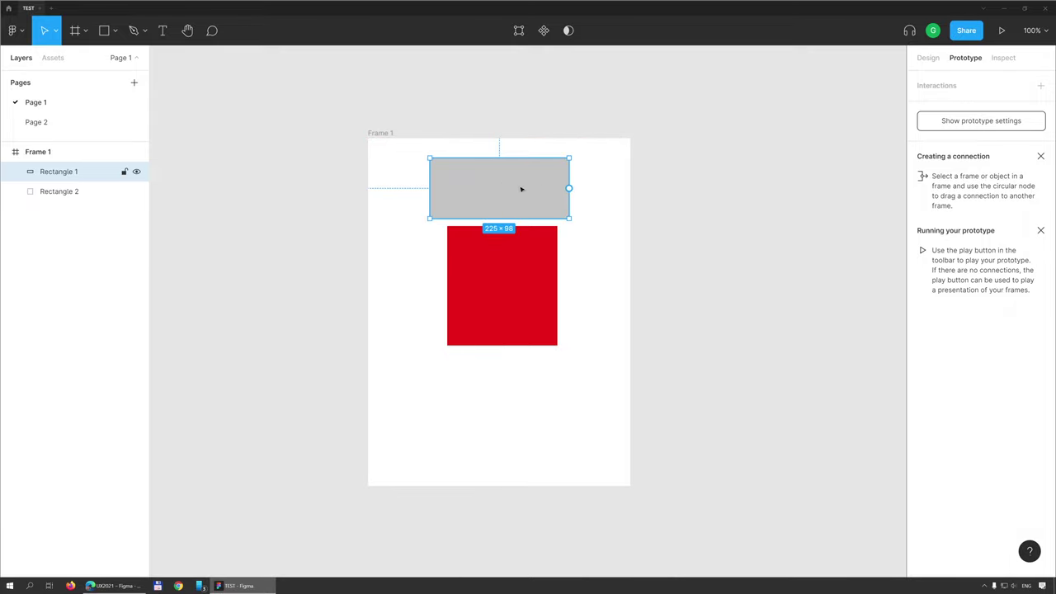
click(75, 30)
drag(668, 136, 880, 423)
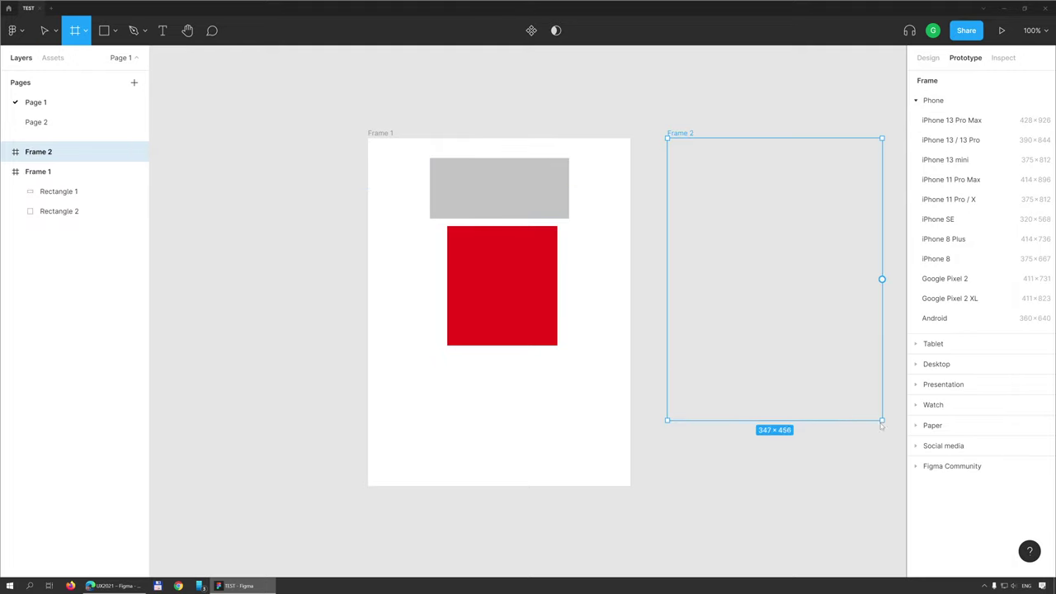
- Link a click on the gray rectangle to navigate instantly to Frame 2 in Flow 1
click(498, 177)
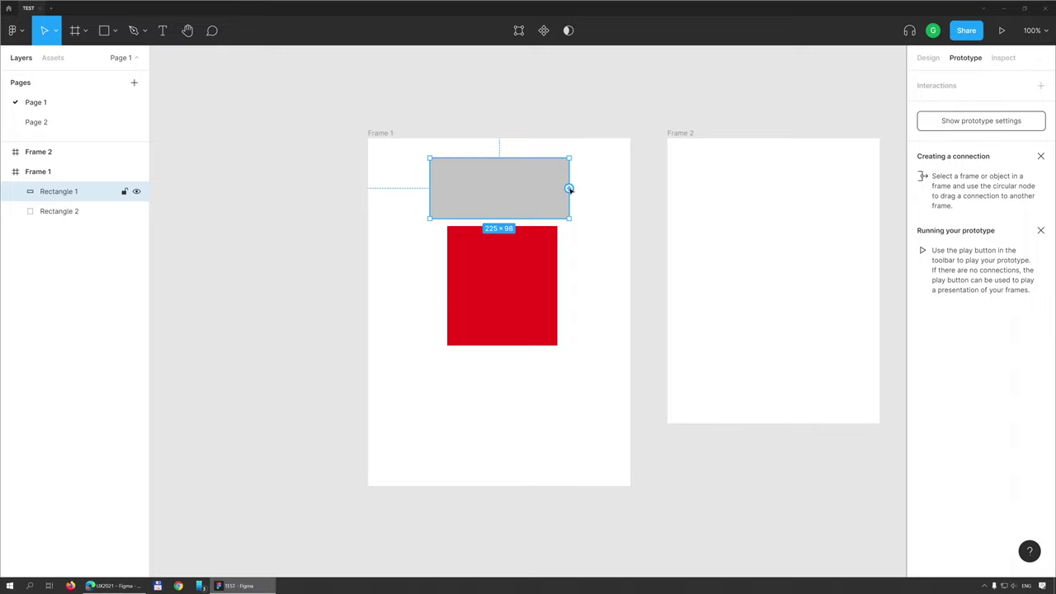
drag(569, 188, 682, 190)
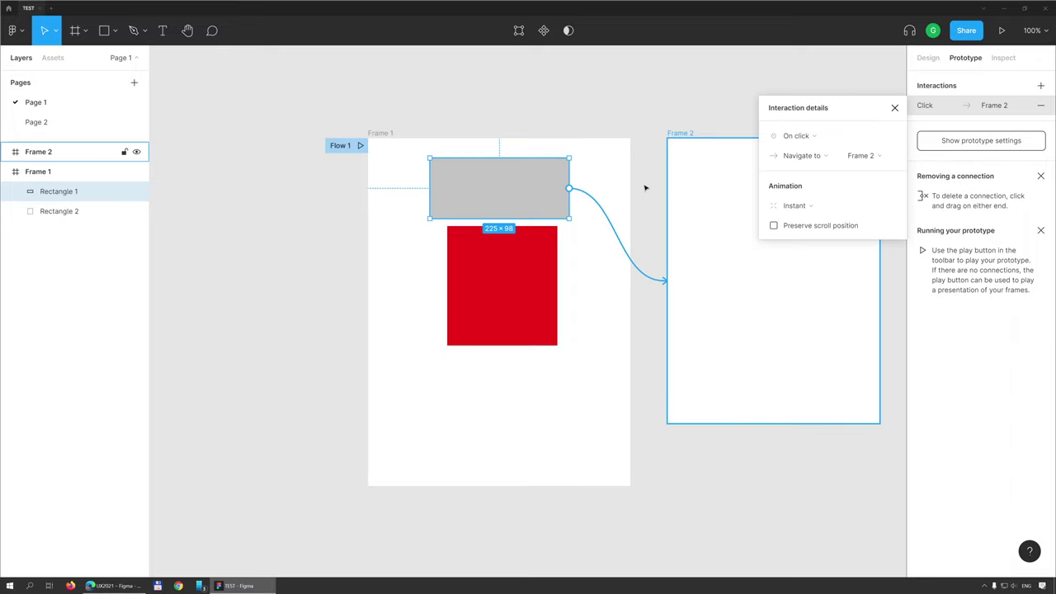
click(494, 191)
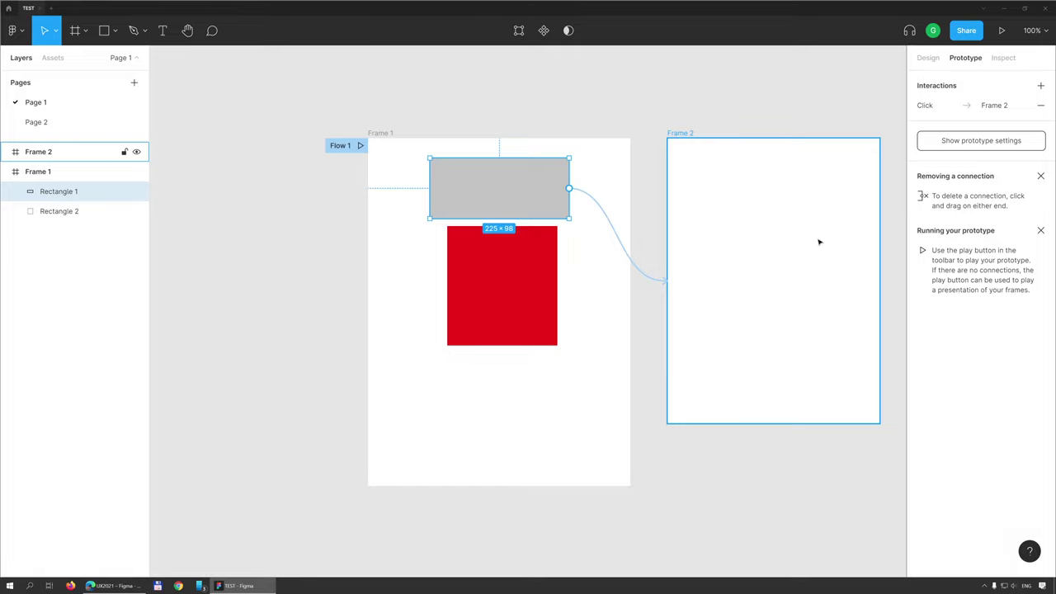
- Draw a 156×156 gray circle, Ellipse 1, inside Frame 2 with the Ellipse tool
click(115, 30)
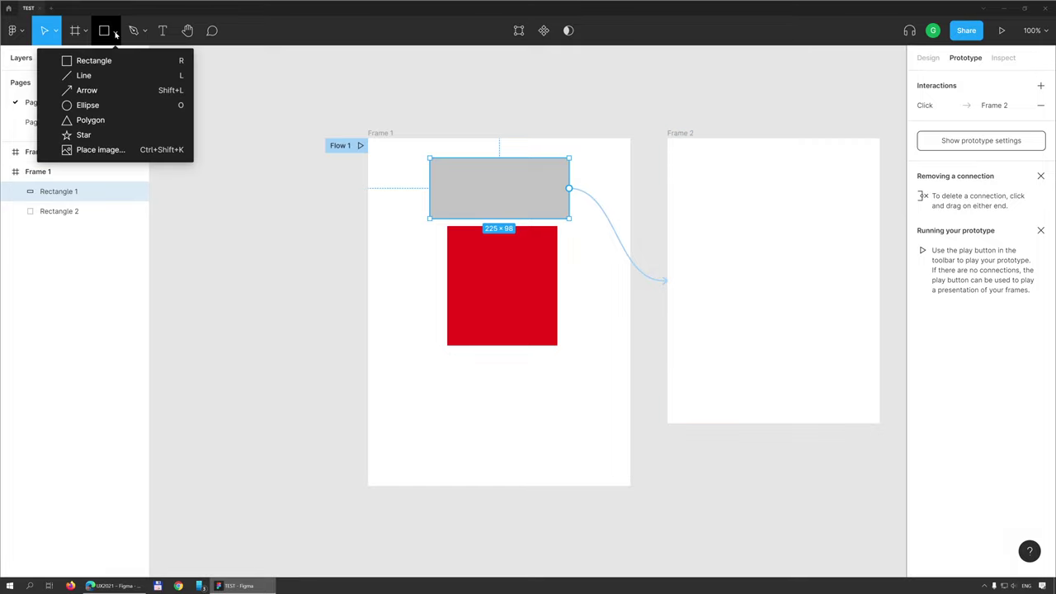
click(88, 105)
drag(744, 225, 842, 321)
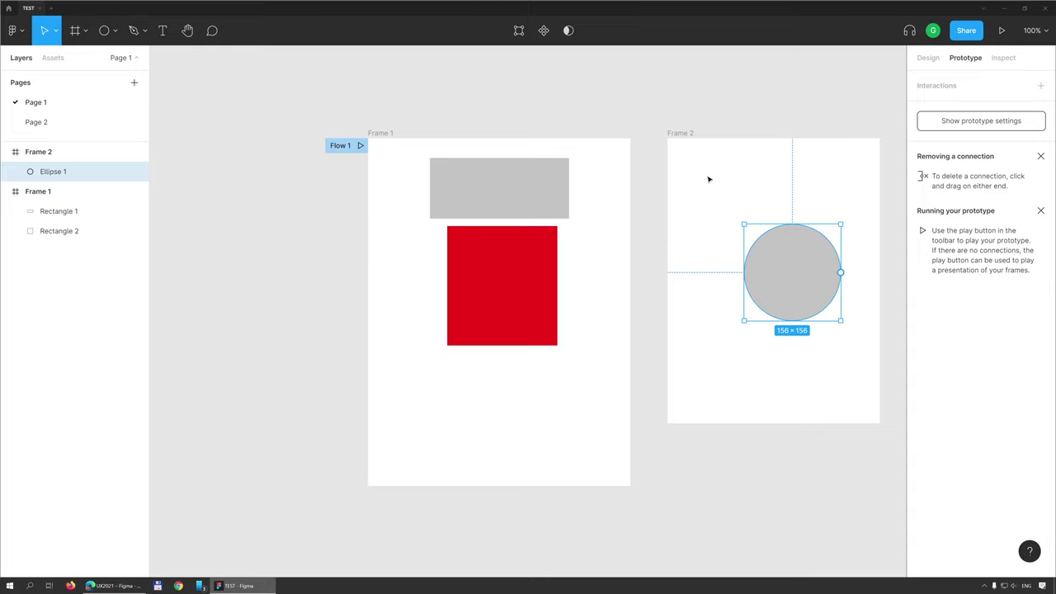
click(381, 133)
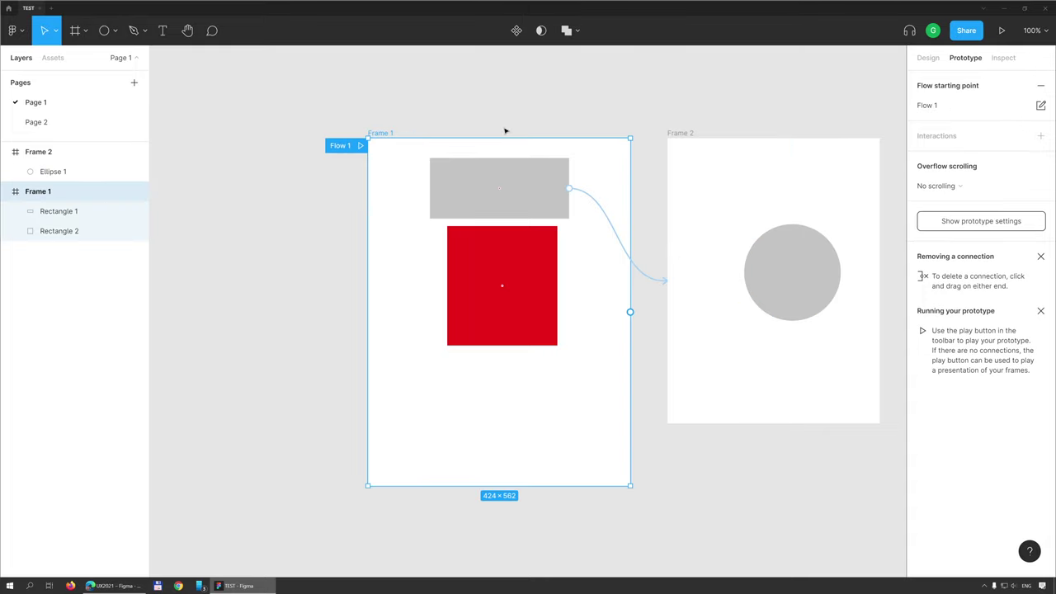
click(1001, 32)
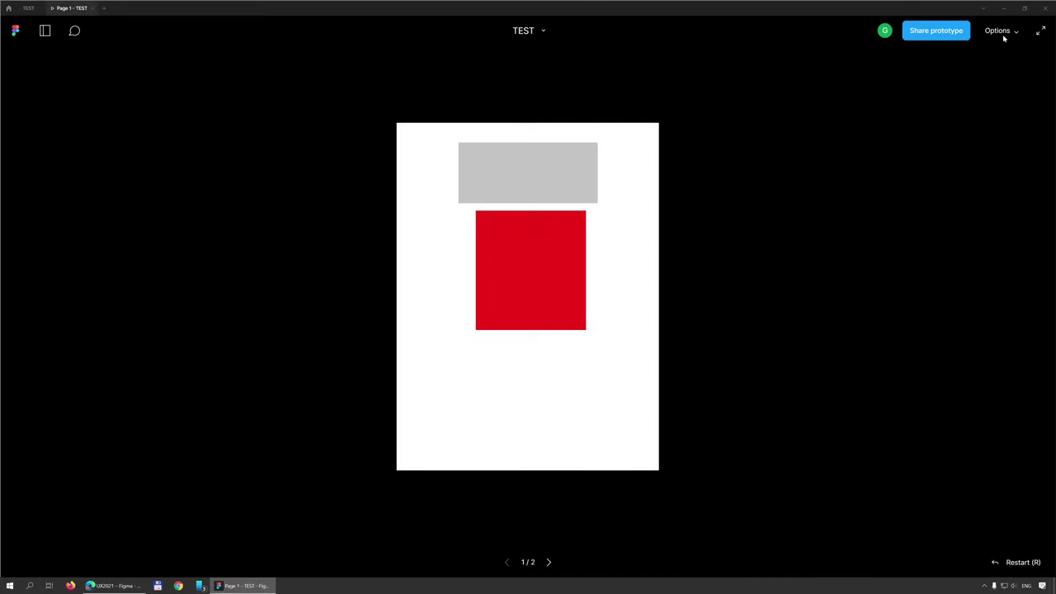
click(531, 176)
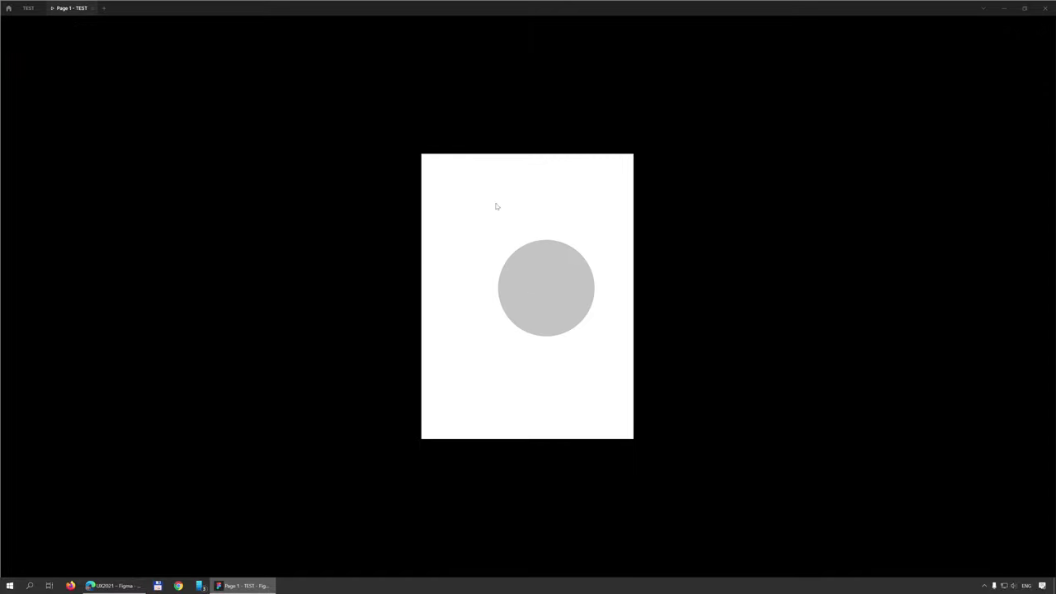
mouse_move(92, 9)
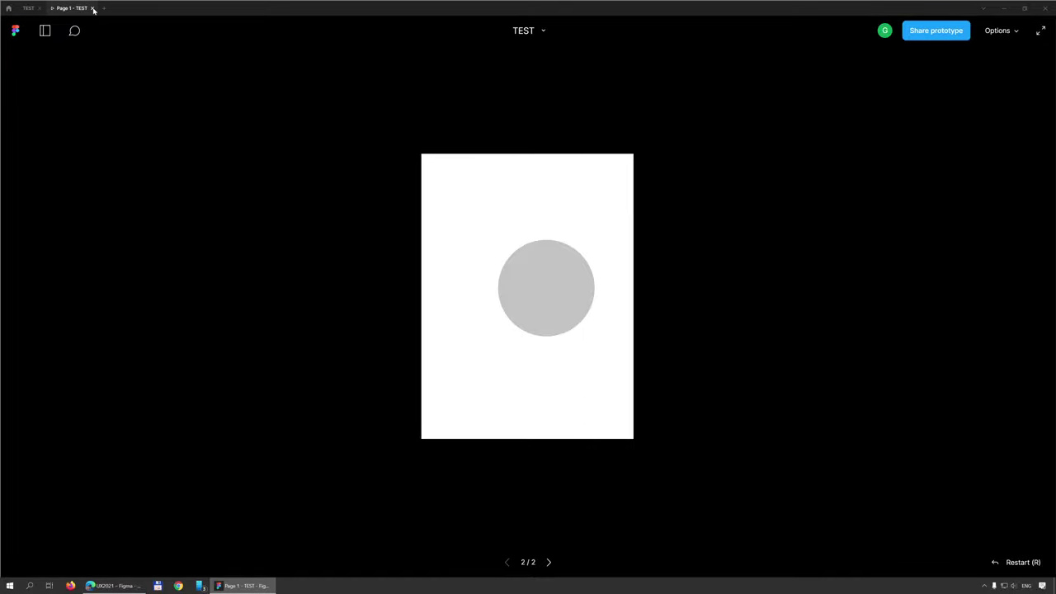
click(93, 9)
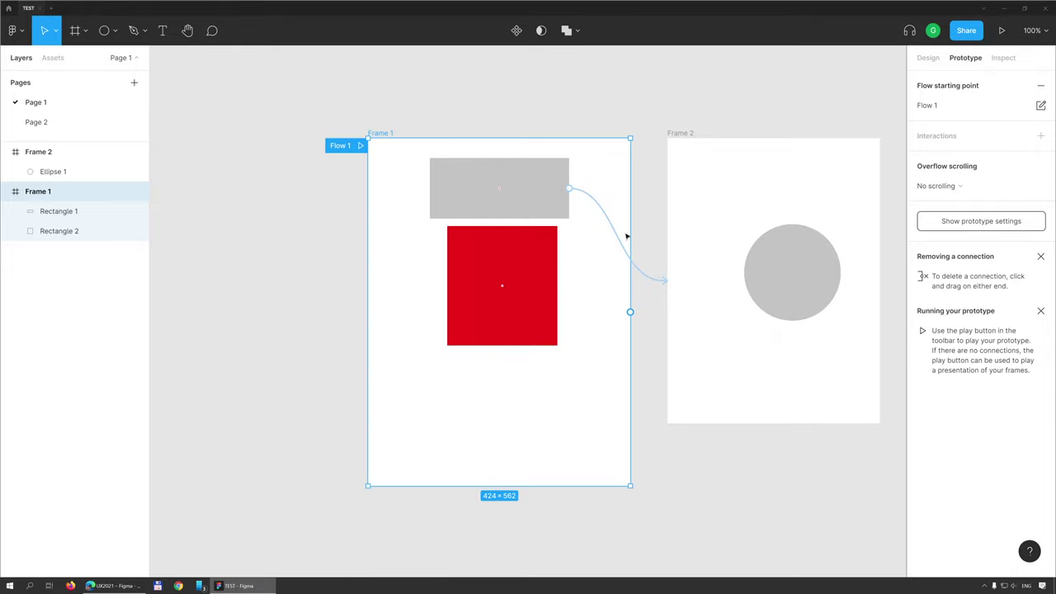
- Inspect Frame 1's generated code, previewing iOS before settling on CSS (424×562px, #FFFFFF background)
click(566, 179)
click(1002, 59)
mouse_move(499, 188)
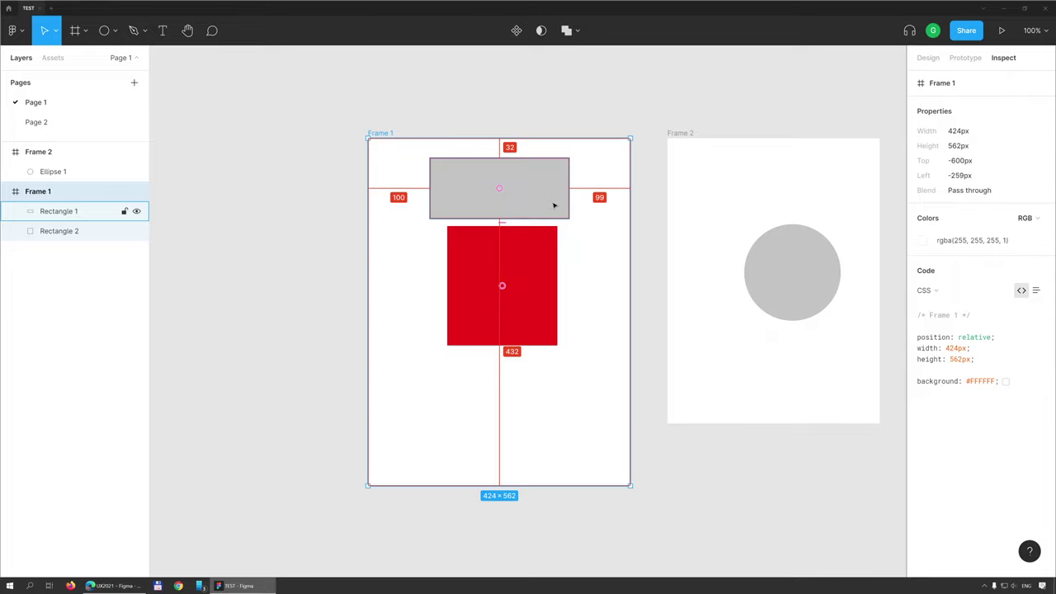
click(932, 292)
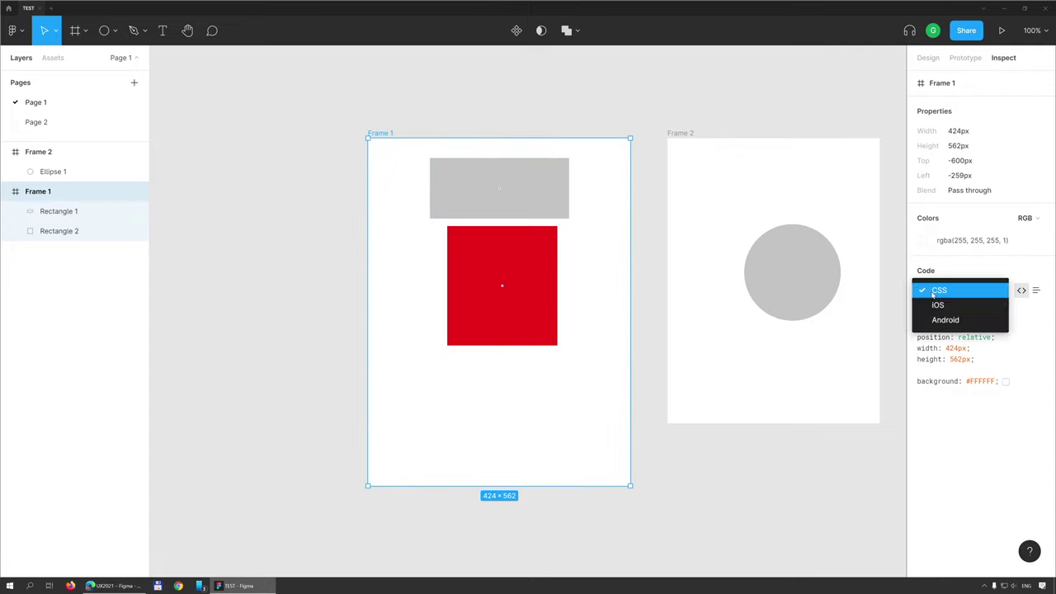
click(933, 304)
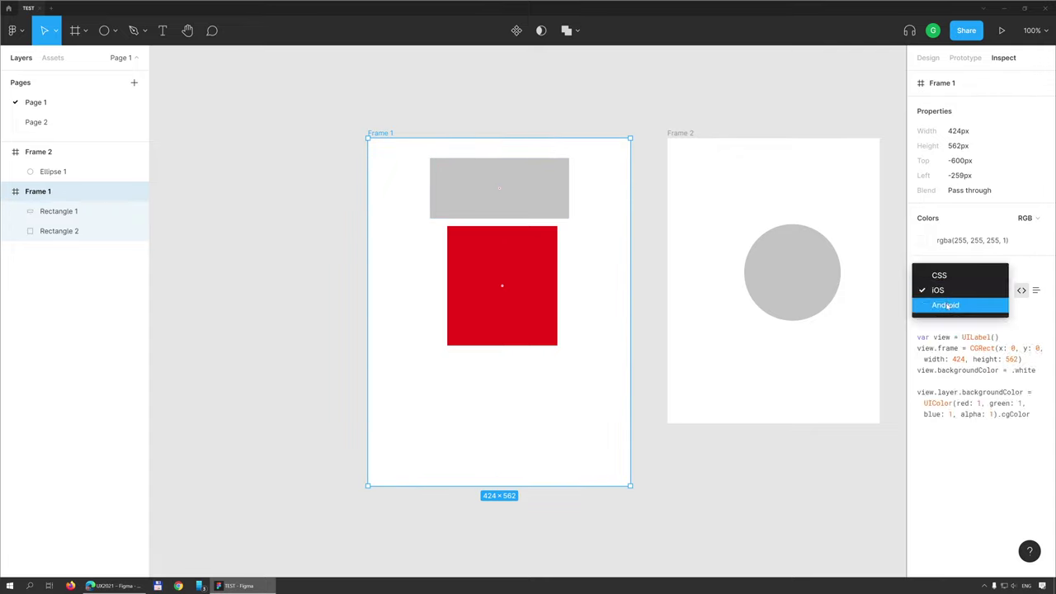
click(952, 274)
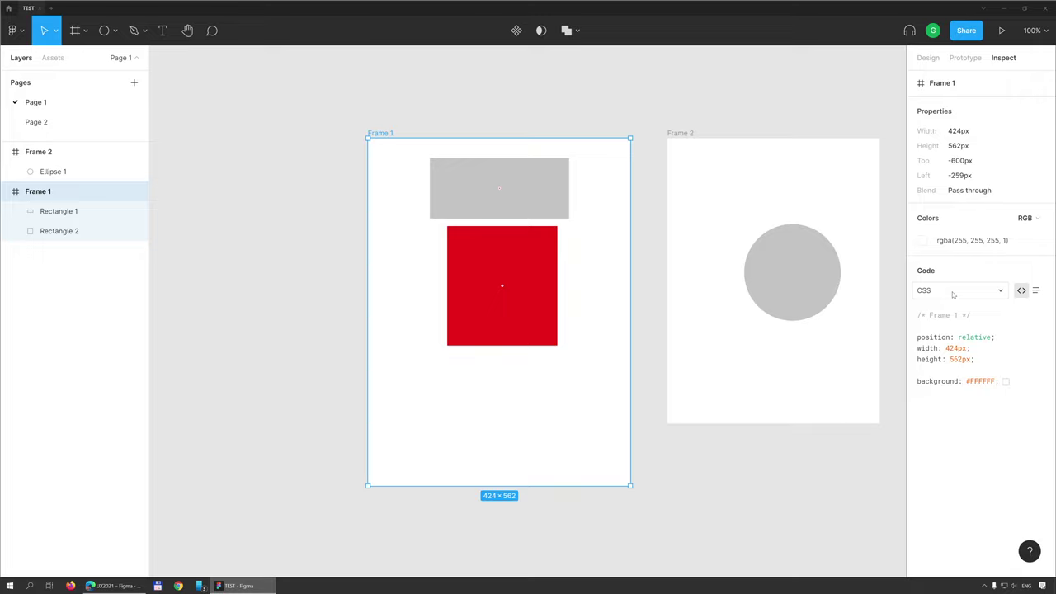
- Select Ellipse 1 in Frame 2 to show its design properties, then bring up the main menu's Preferences
click(748, 262)
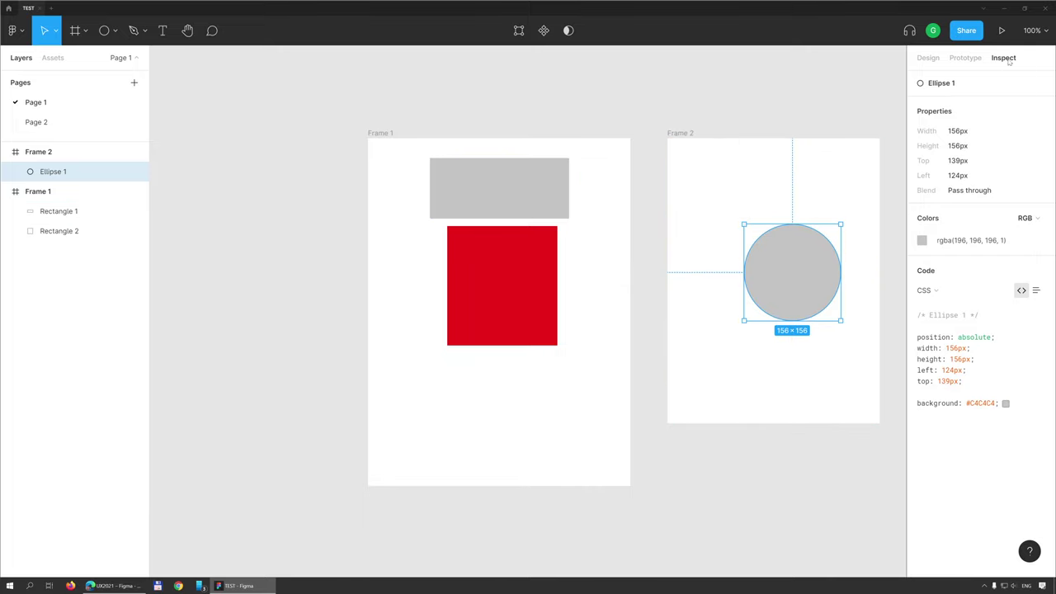
click(933, 58)
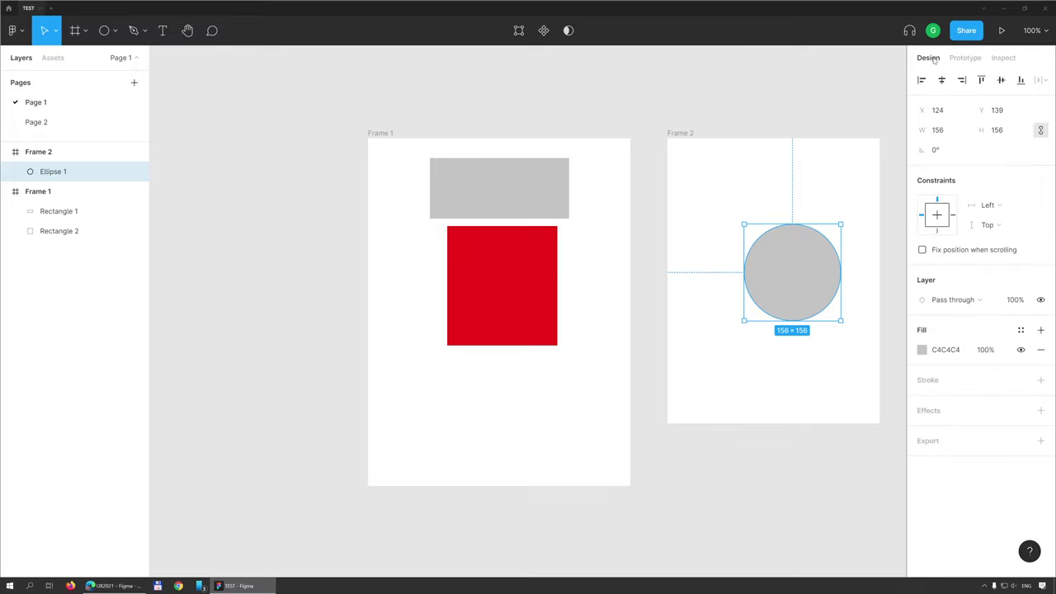
click(966, 59)
click(929, 59)
click(25, 37)
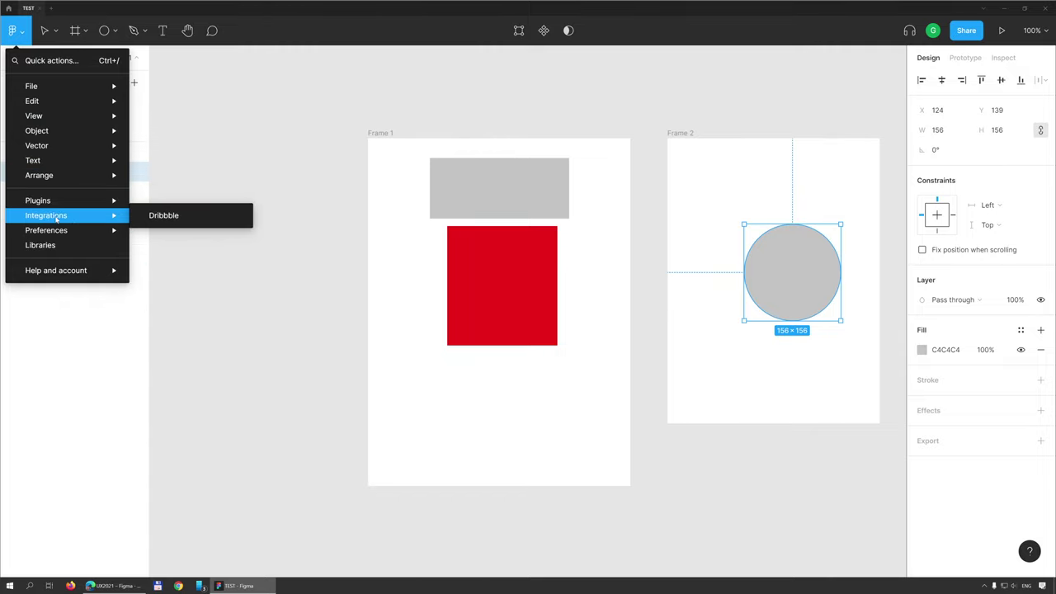
mouse_move(46, 230)
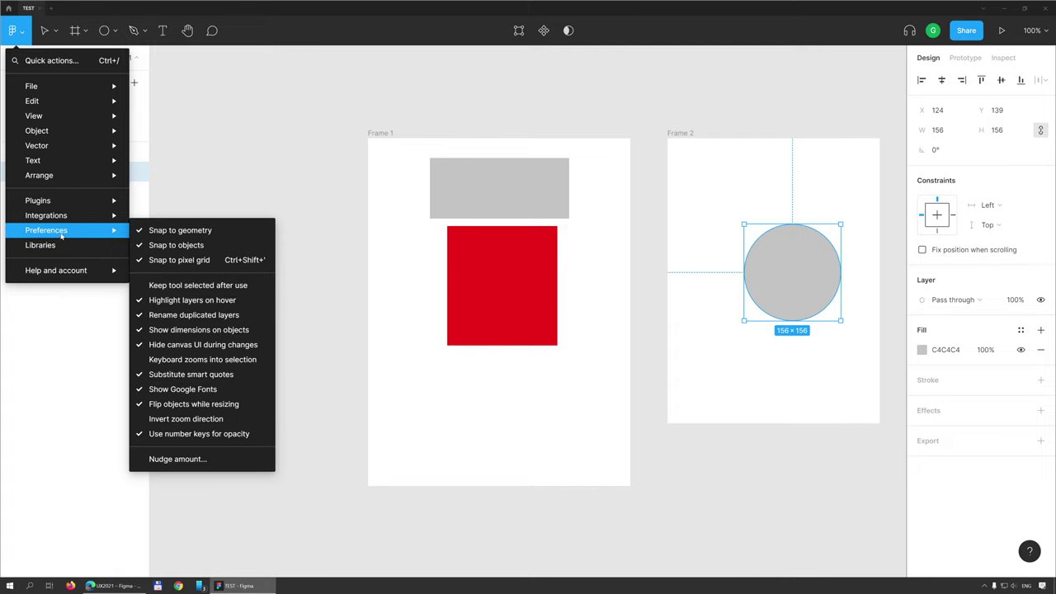
- Dismiss the main menu and Preferences submenu by clicking the empty canvas
click(401, 156)
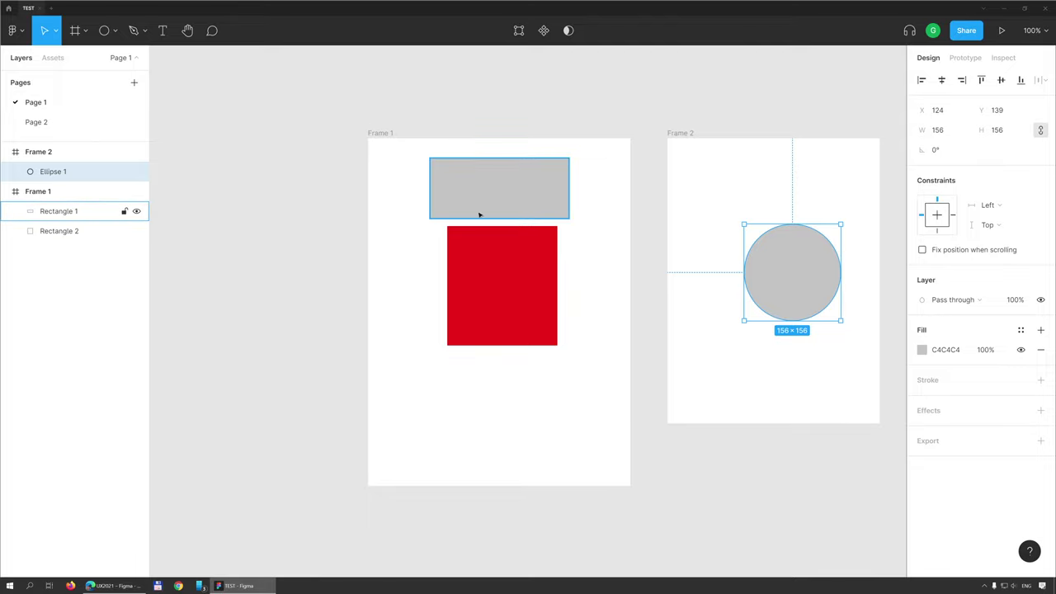